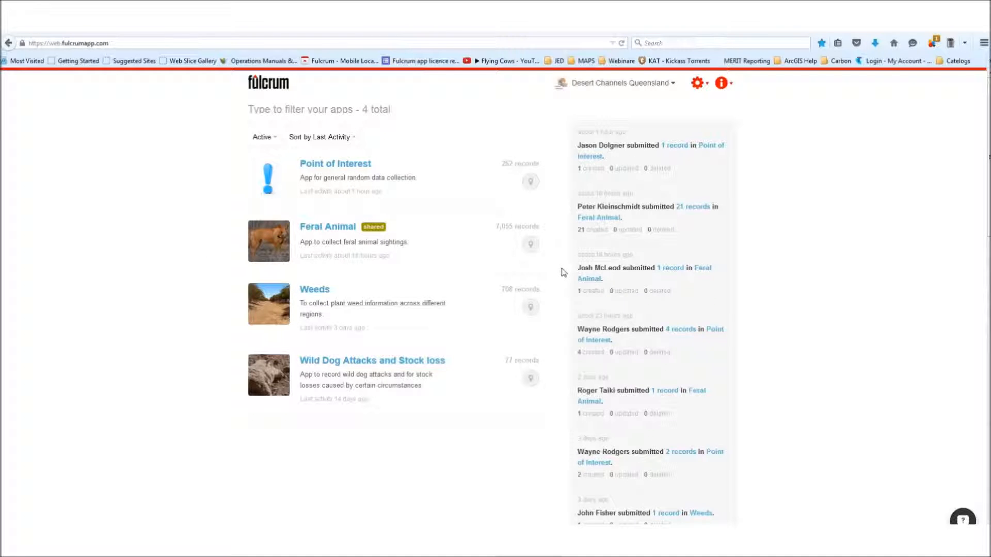
Open the data map of the Feral Animal app and examine the records around Charleville.
left_click(266, 239)
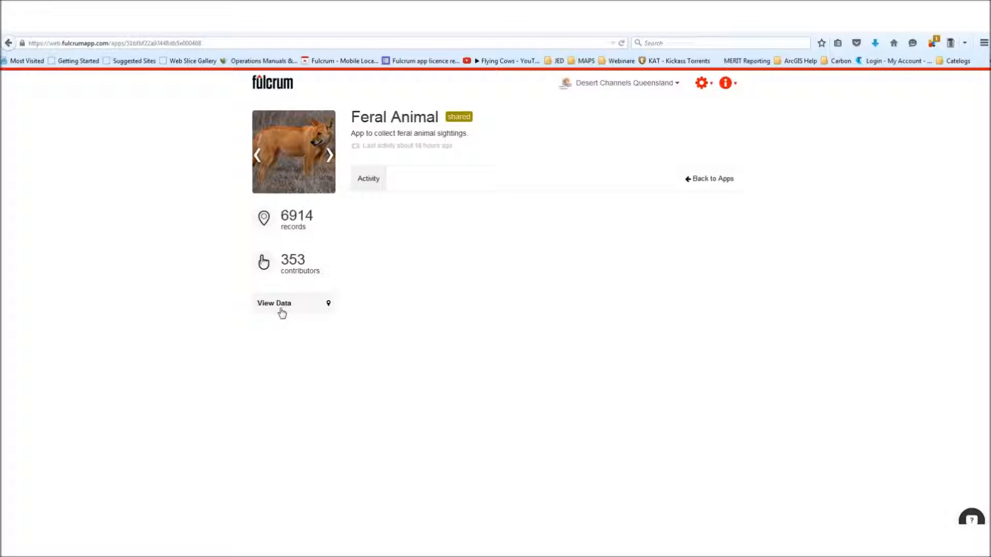
left_click(281, 310)
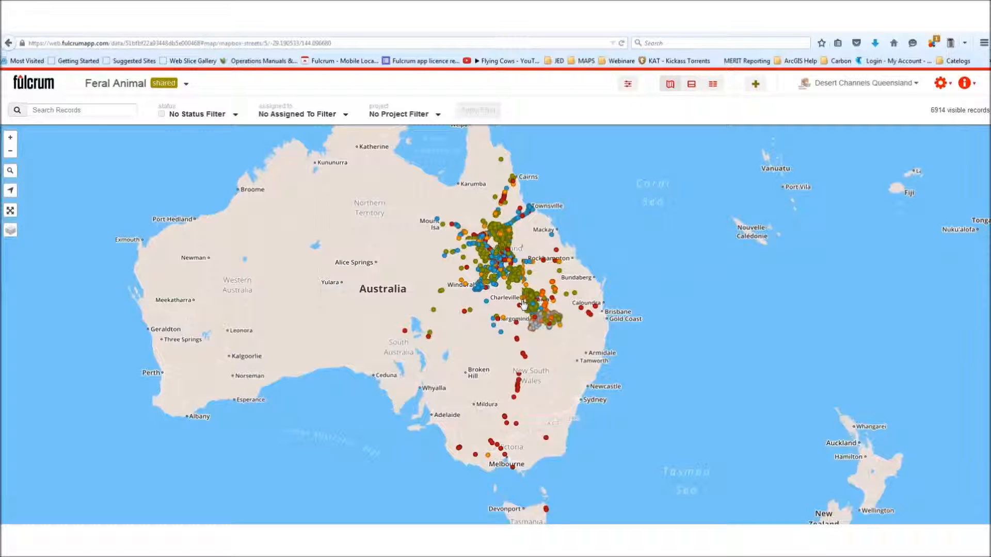
scroll(509, 301, "up", 1)
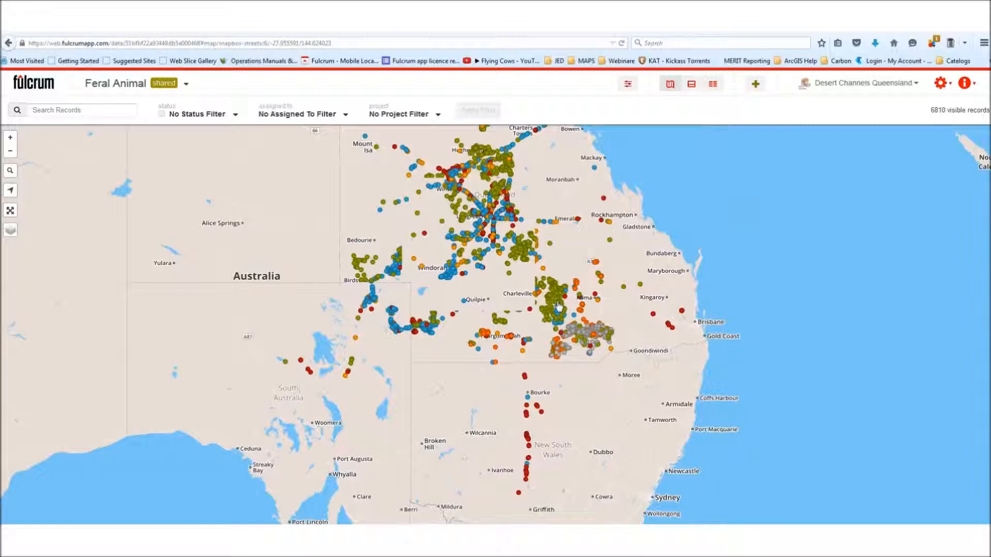
left_click(11, 138)
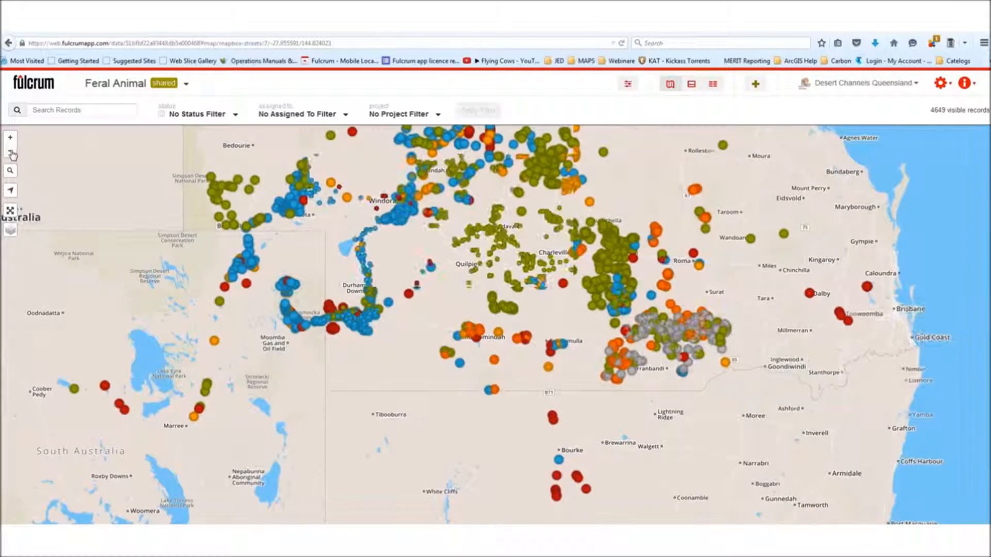
left_click(11, 152)
scroll(556, 308, "up", 1)
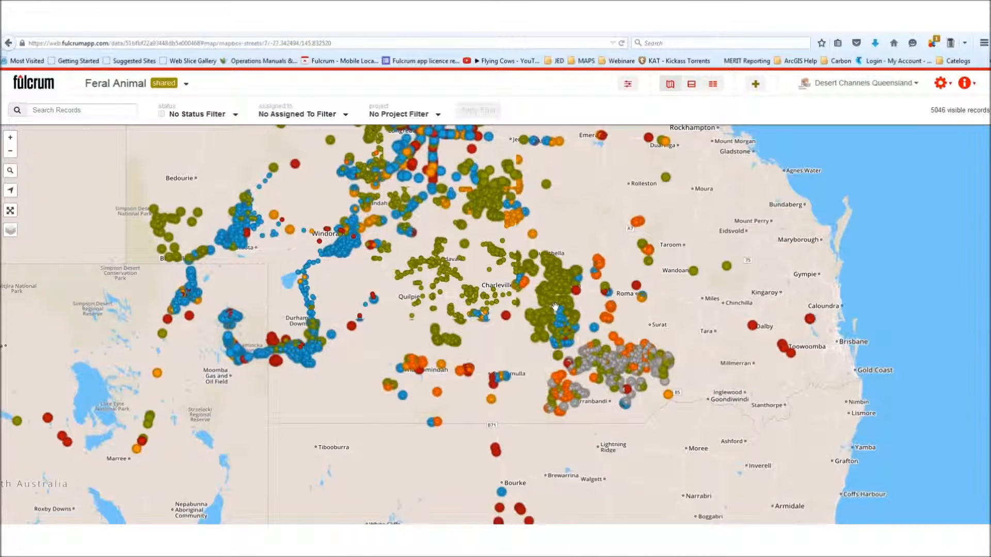
scroll(556, 304, "up", 1)
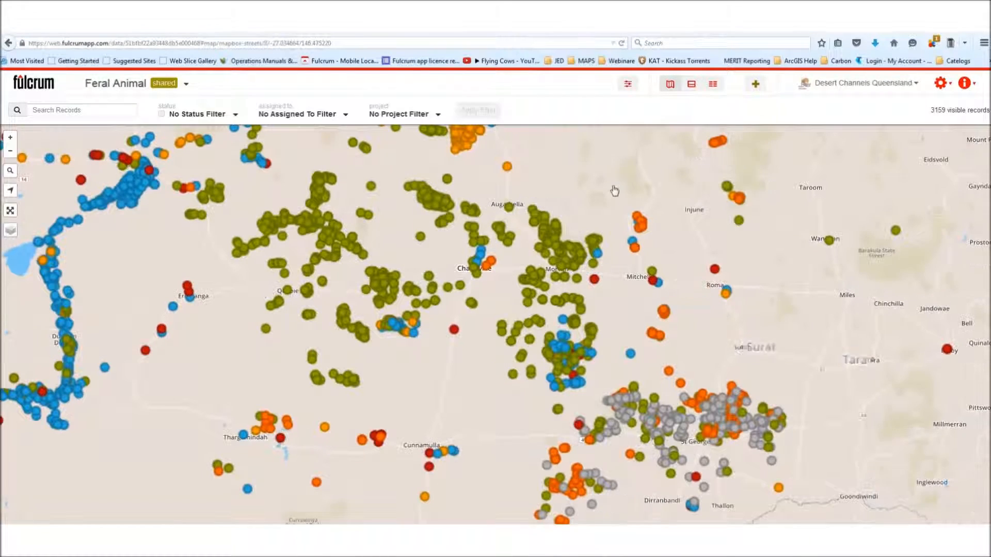
left_click_drag(625, 184, 521, 243)
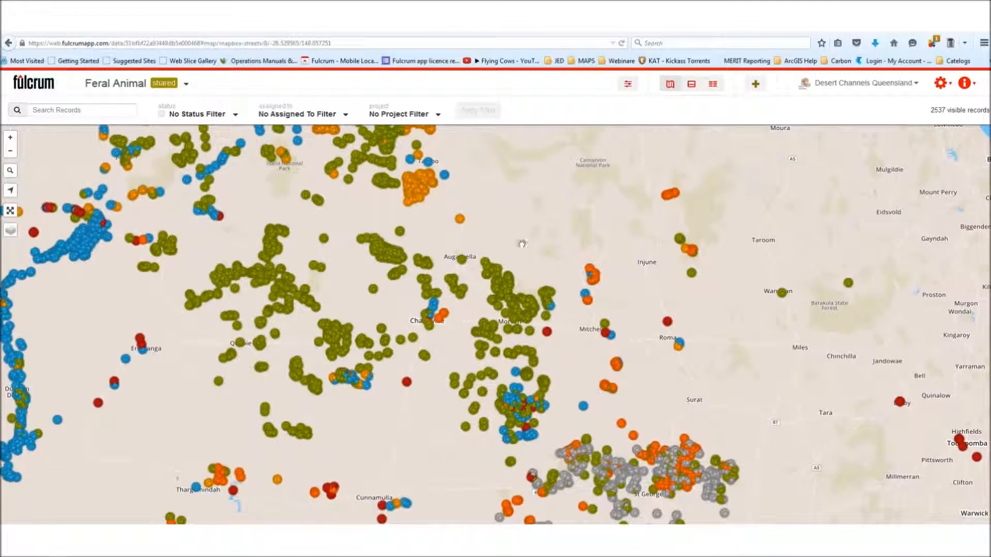
mouse_move(583, 244)
left_mouse_down()
mouse_move(480, 257)
mouse_move(567, 245)
left_mouse_up()
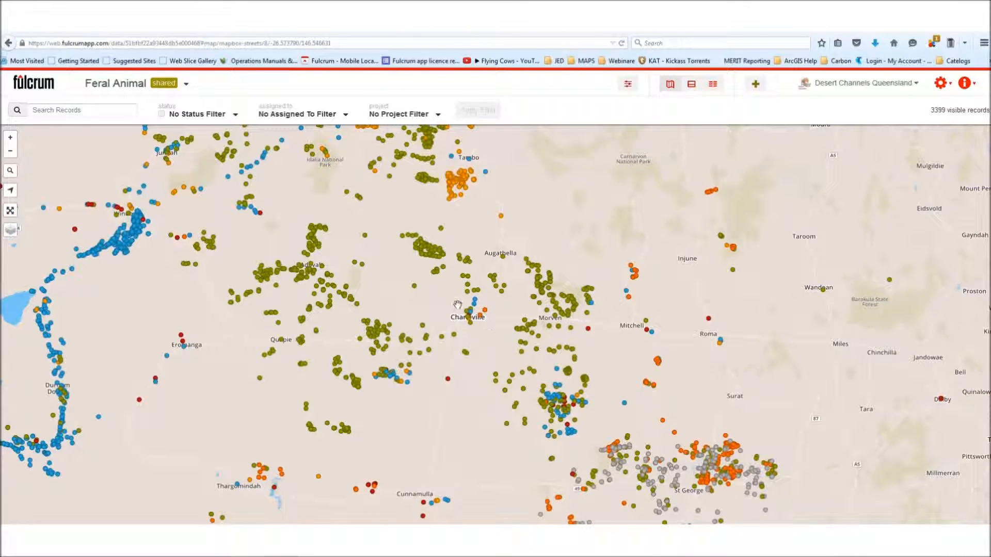
scroll(469, 317, "up", 1)
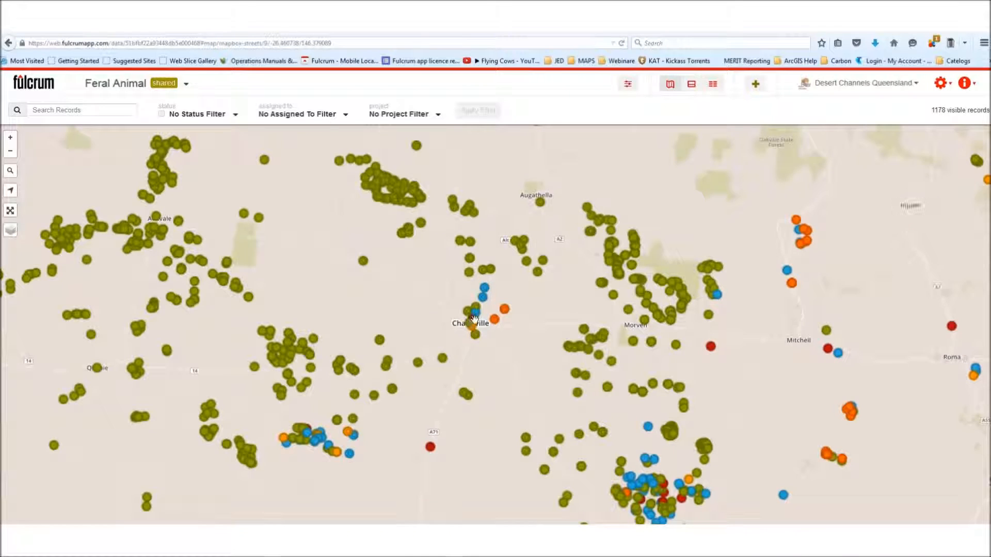
scroll(473, 320, "up", 1)
scroll(500, 309, "up", 1)
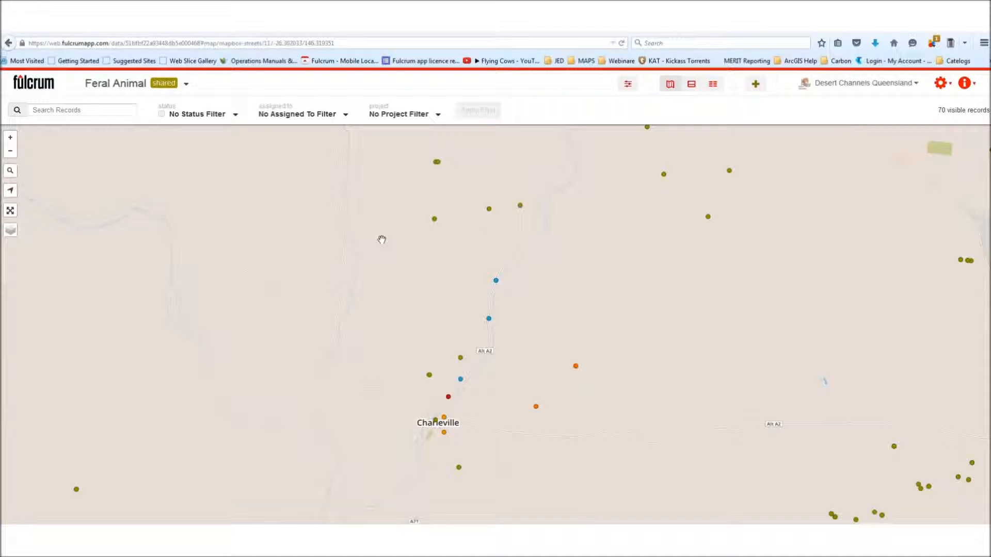
Switch the map's basemap to Mapbox Satellite.
left_click(10, 232)
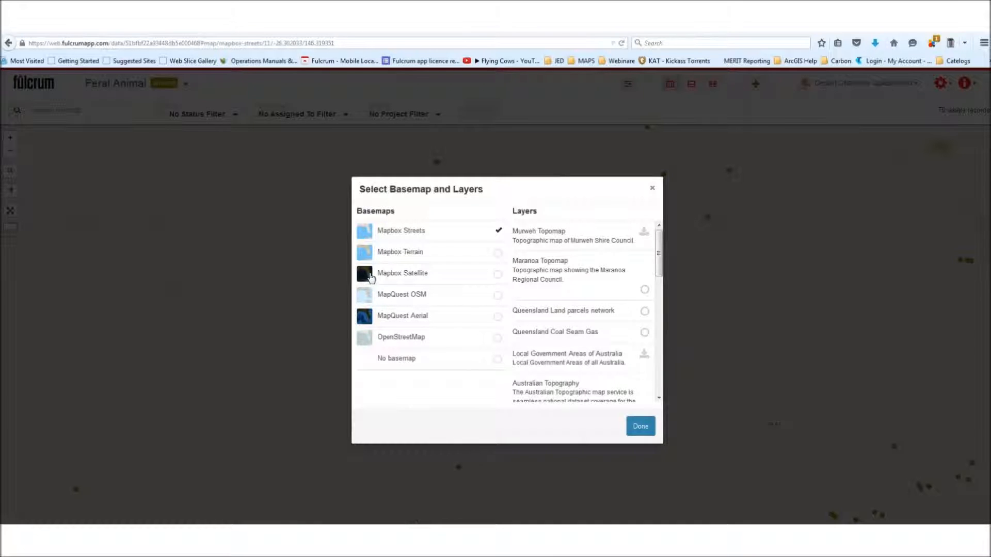
left_click(498, 274)
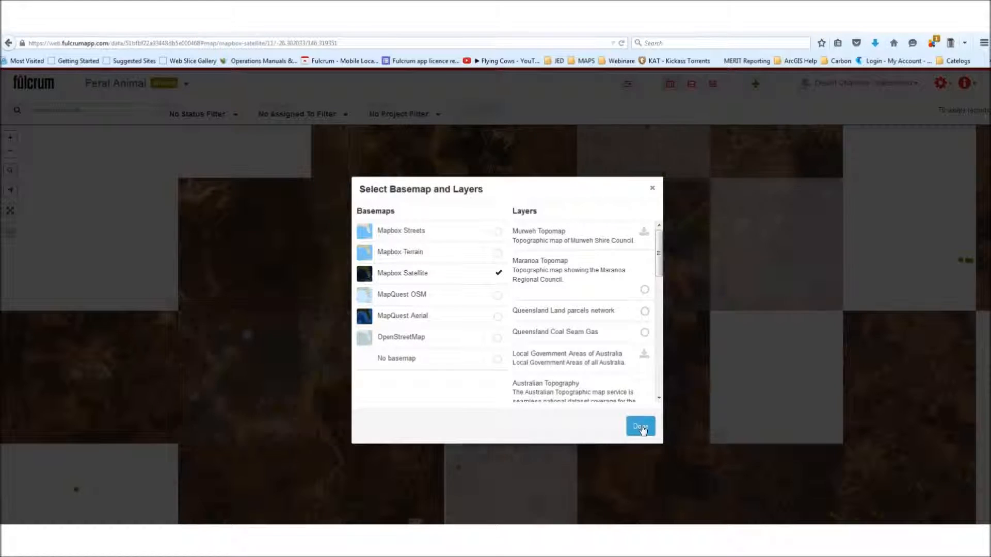
left_click(641, 427)
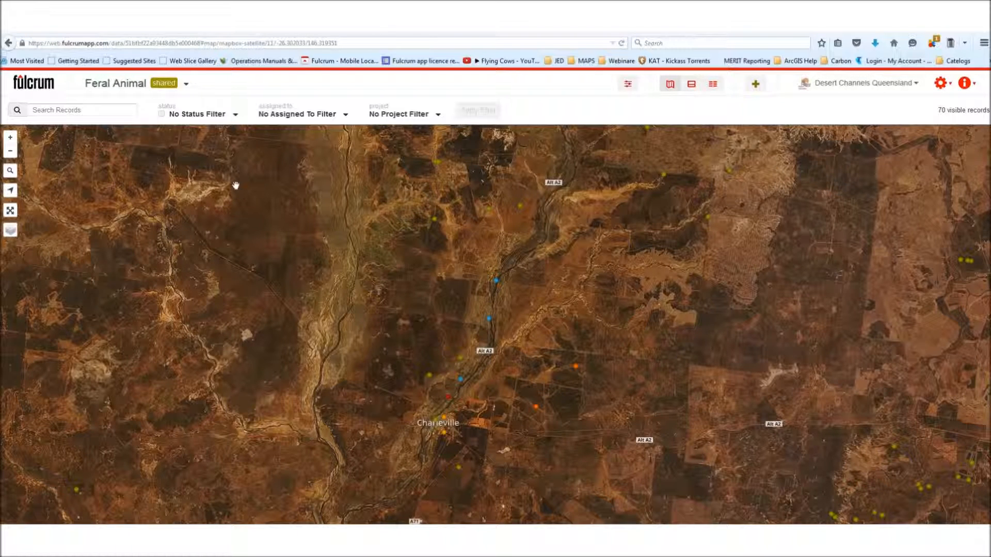
Filter the map records by the Wild Dog status.
left_click(236, 117)
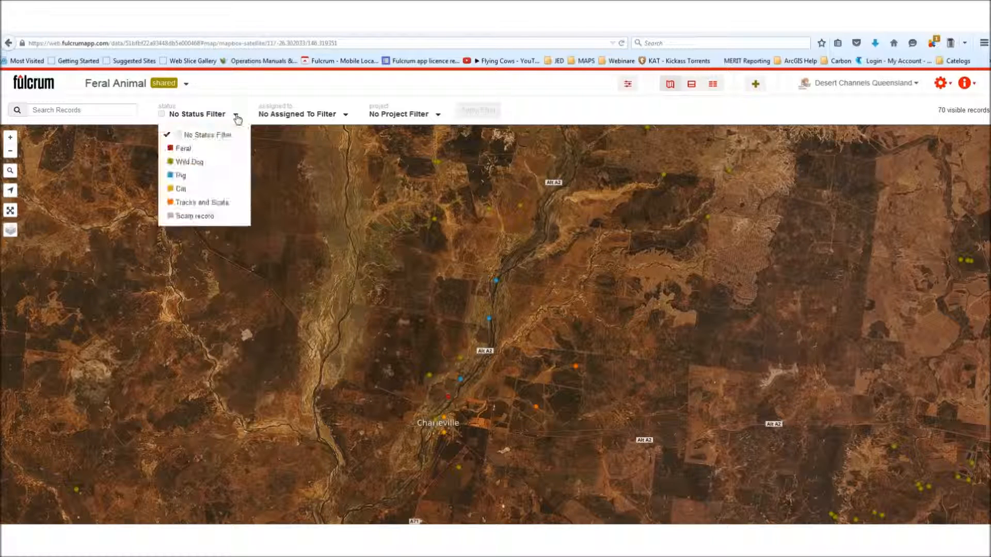
left_click(190, 162)
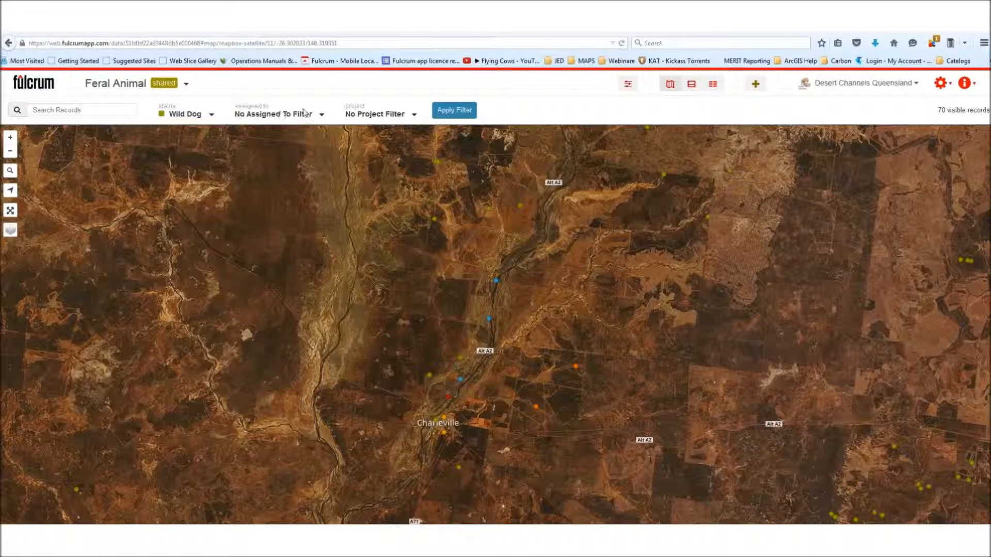
left_click(468, 112)
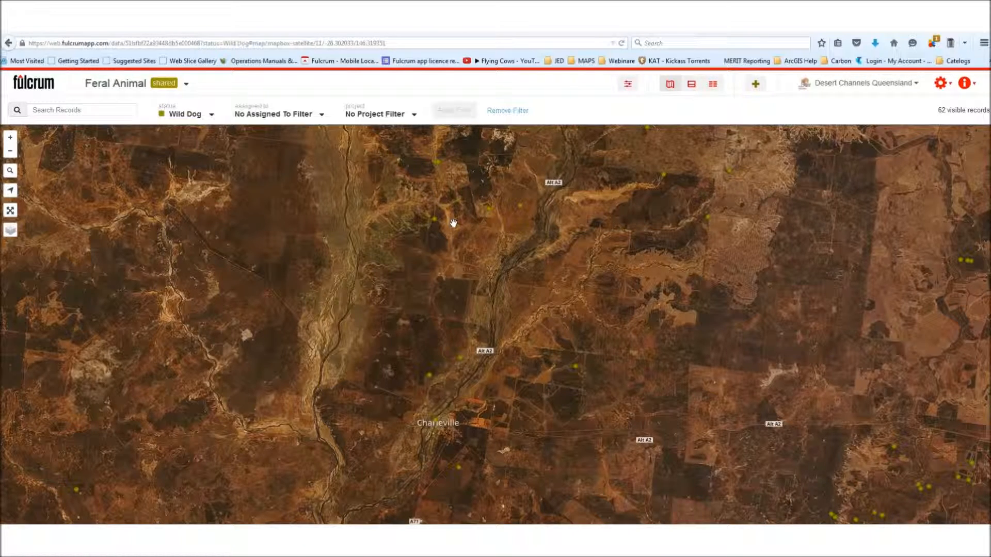
View the details and enlarged photo of a trapped wild dog record north of Charleville, and close the record.
mouse_move(435, 221)
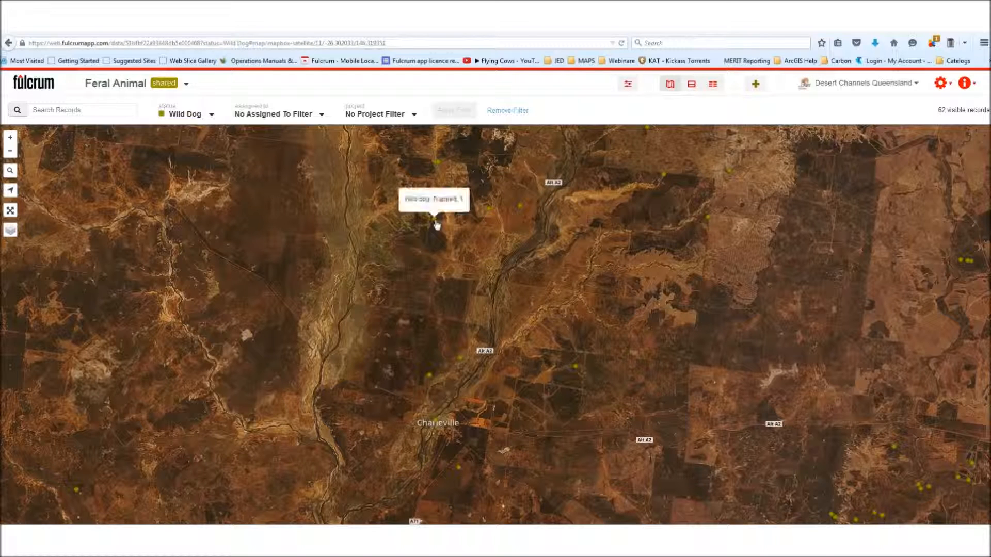
left_click(435, 221)
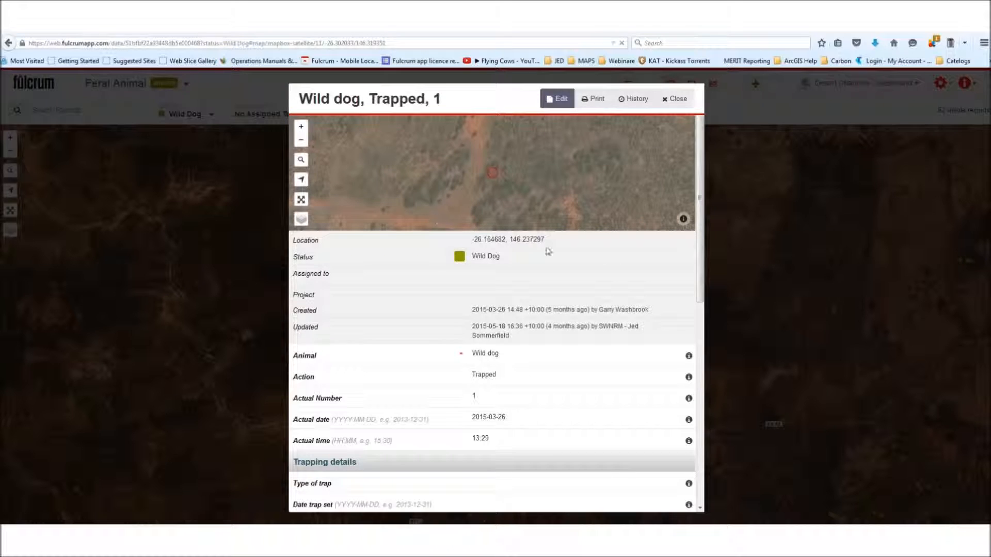
left_click_drag(701, 211, 698, 420)
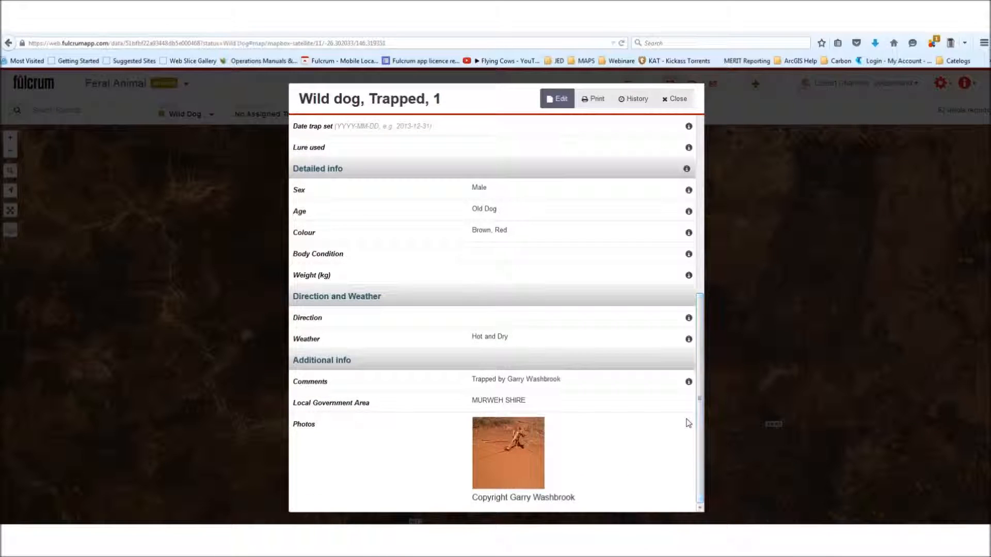
left_click(493, 452)
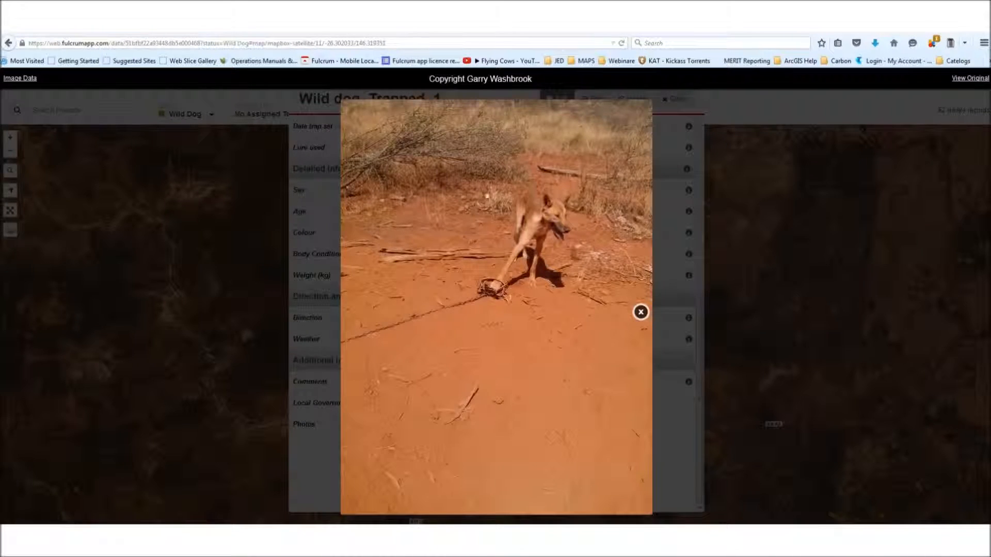
left_click(640, 313)
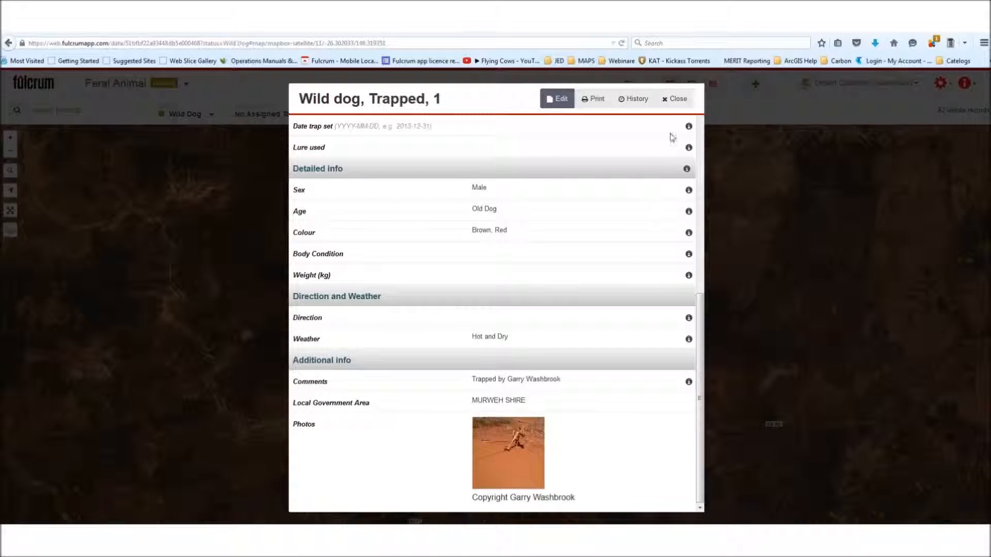
left_click(677, 102)
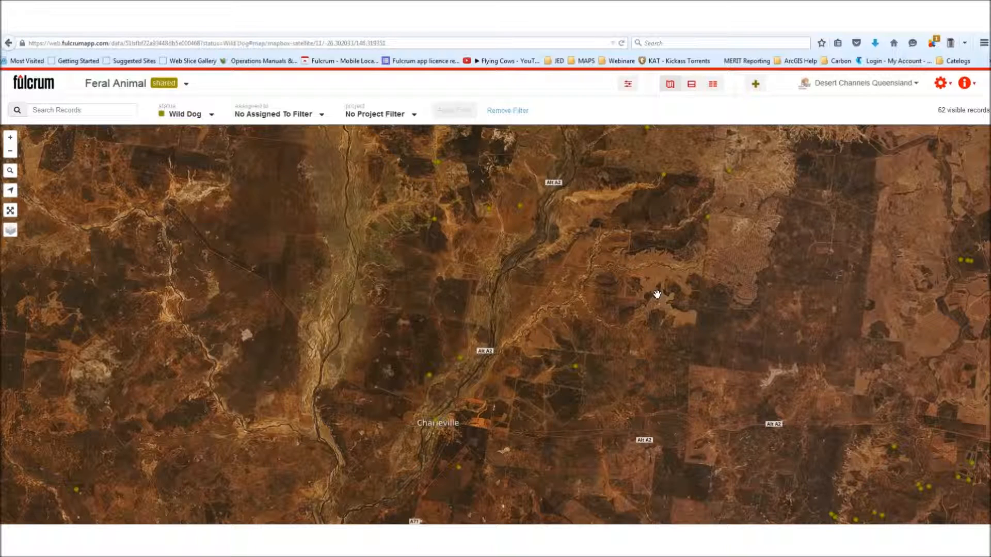
Return to the app list and reopen the Feral Animal data map.
left_click(35, 85)
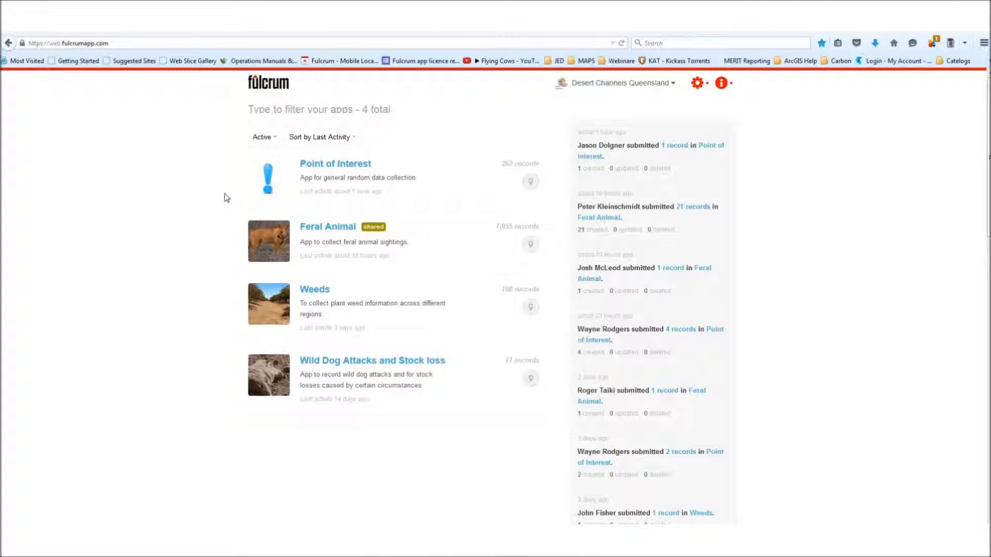
left_click(274, 243)
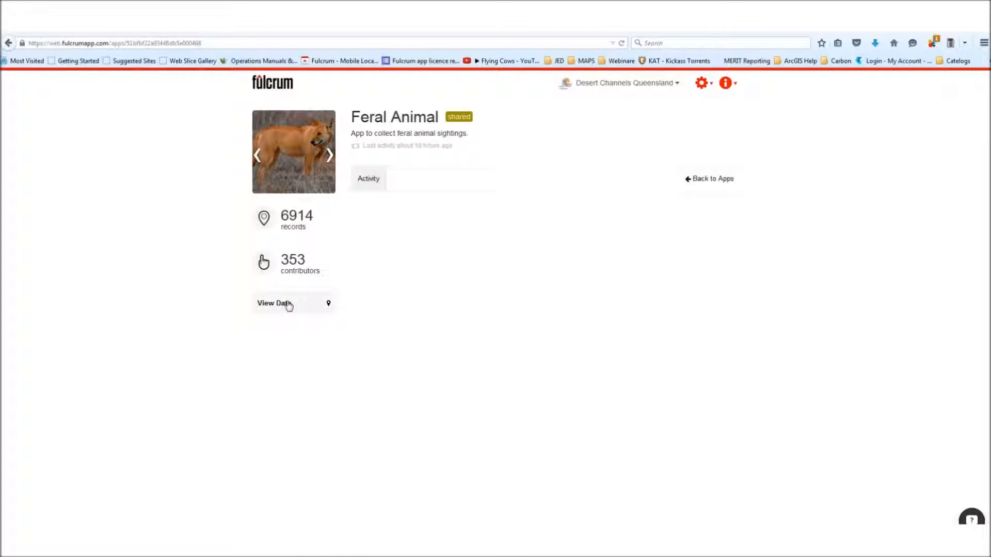
left_click(288, 304)
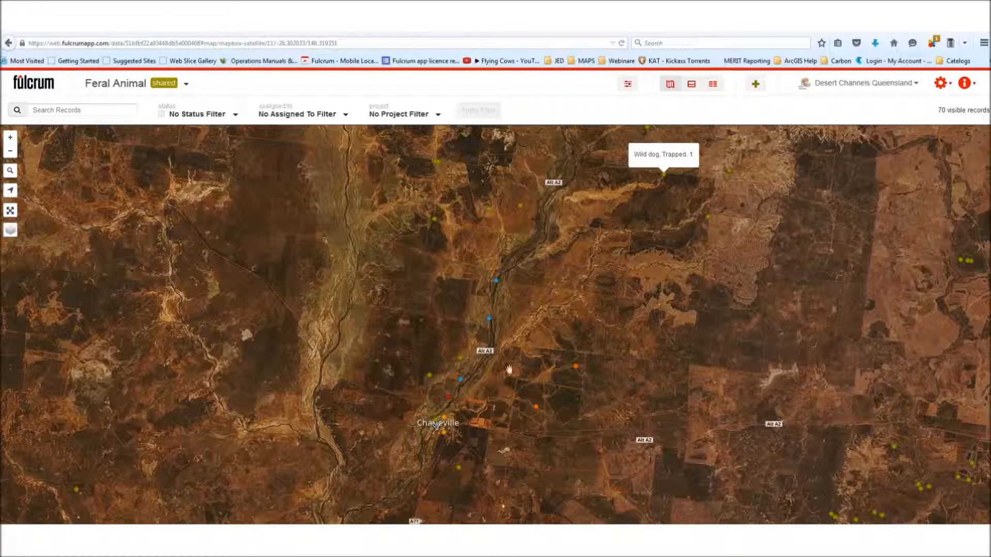
Start a new feral animal record and set its location in the Charleville township at about -26.402979, 146.238477.
left_click(756, 84)
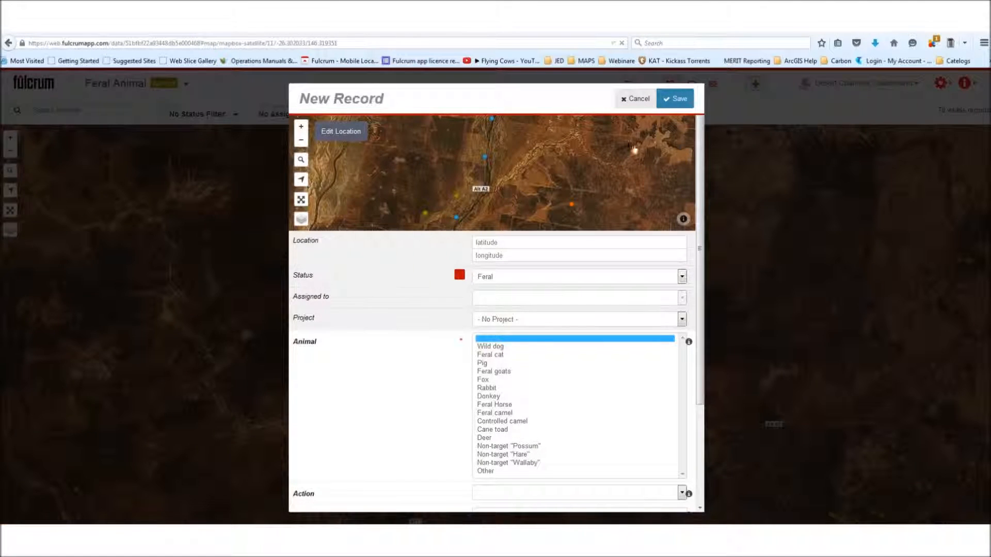
left_click_drag(486, 195, 500, 176)
left_click(301, 127)
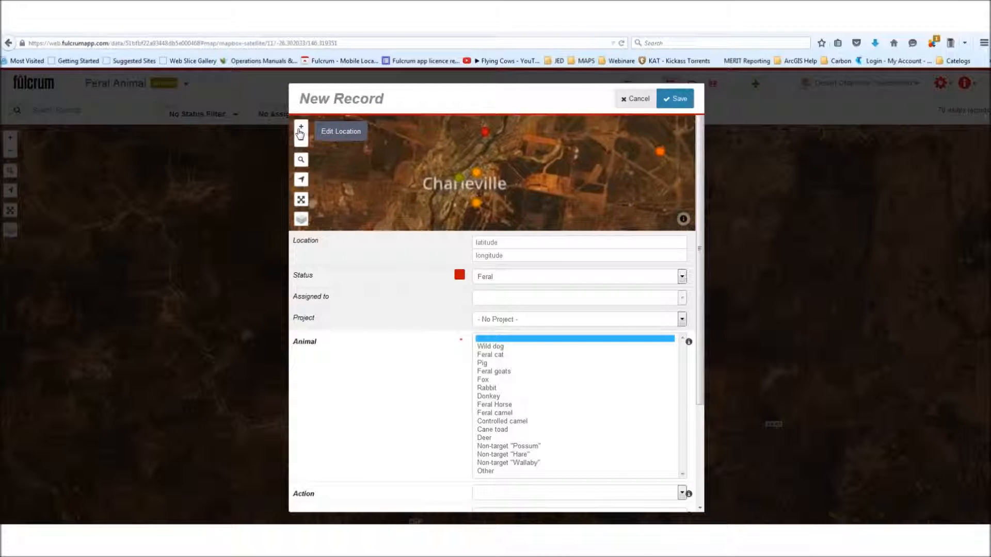
scroll(485, 209, "up", 1)
left_click_drag(450, 194, 505, 153)
left_click(302, 127)
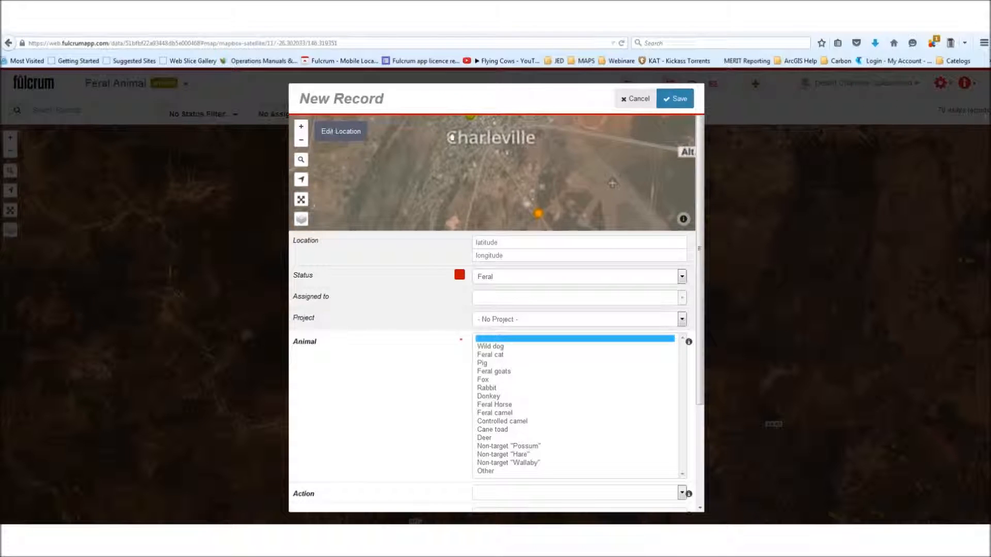
scroll(490, 155, "up", 1)
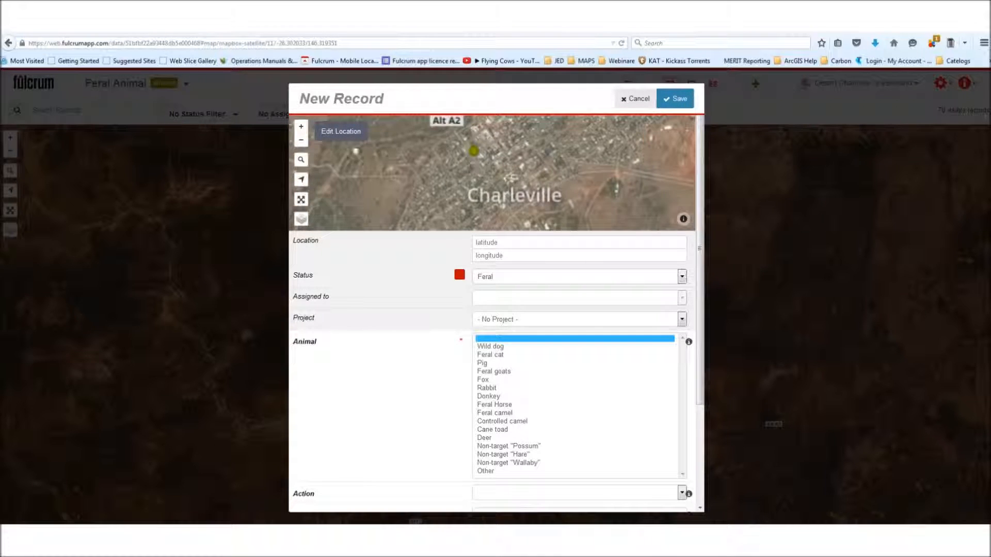
left_click(302, 127)
scroll(498, 199, "up", 1)
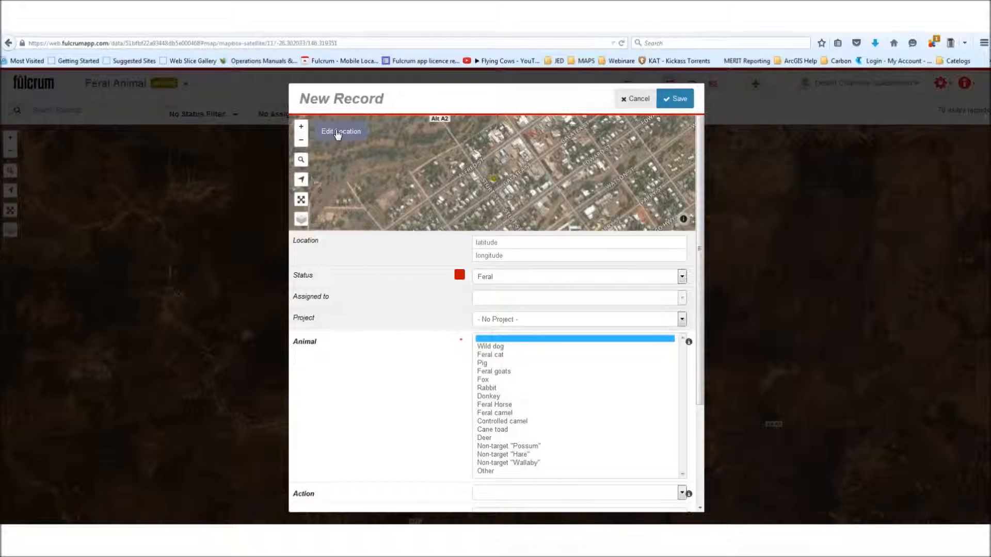
left_click(338, 135)
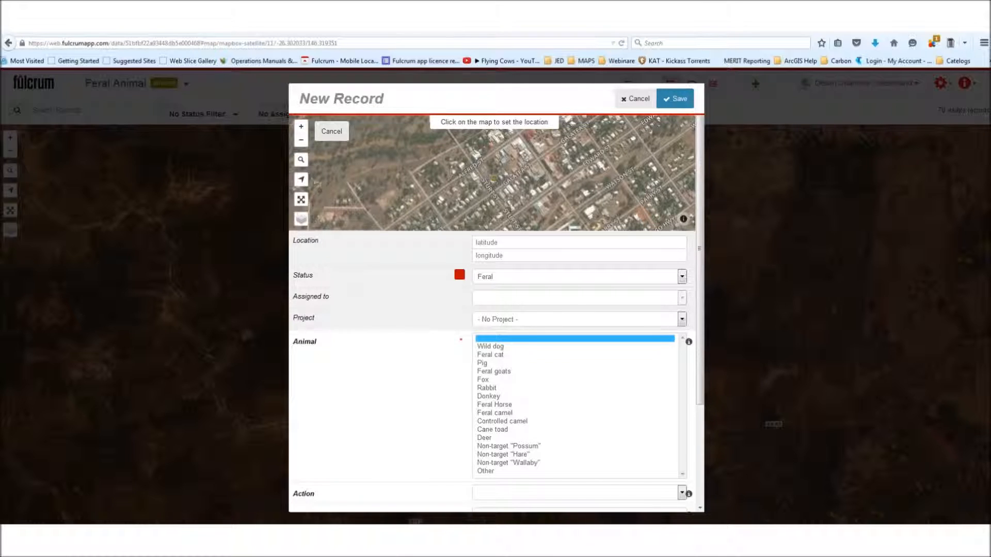
left_click(489, 179)
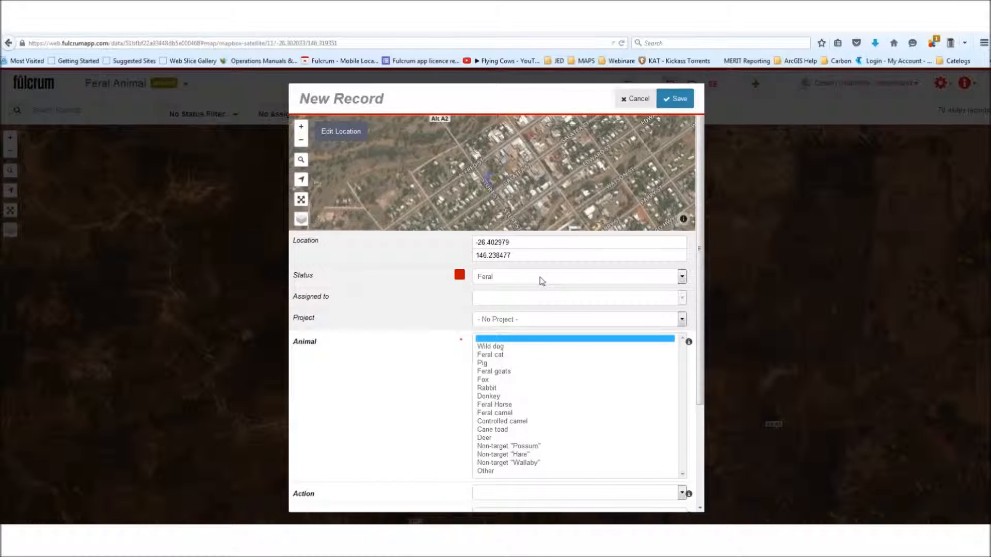
Set the new record's status to Wild Dog and its animal to Wild dog.
left_click(542, 279)
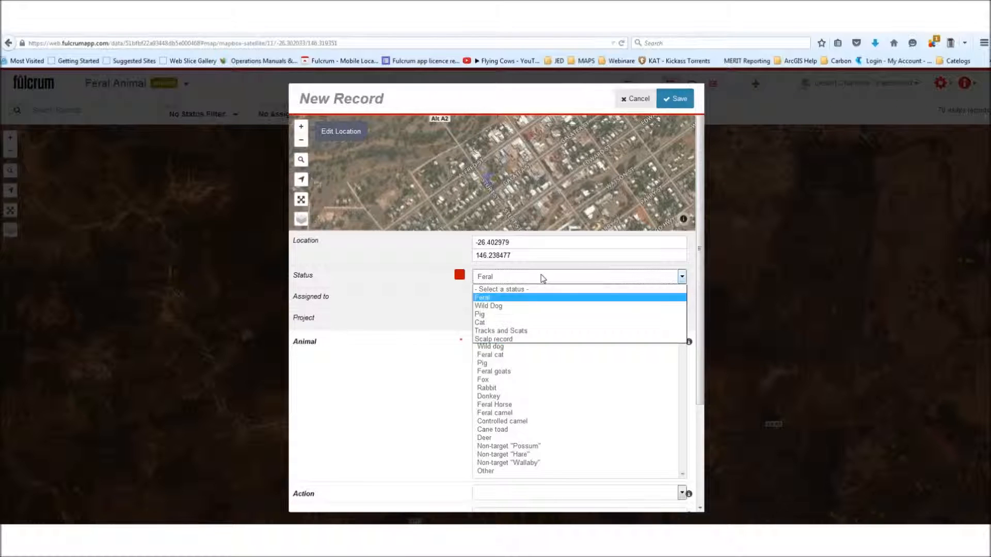
left_click(485, 302)
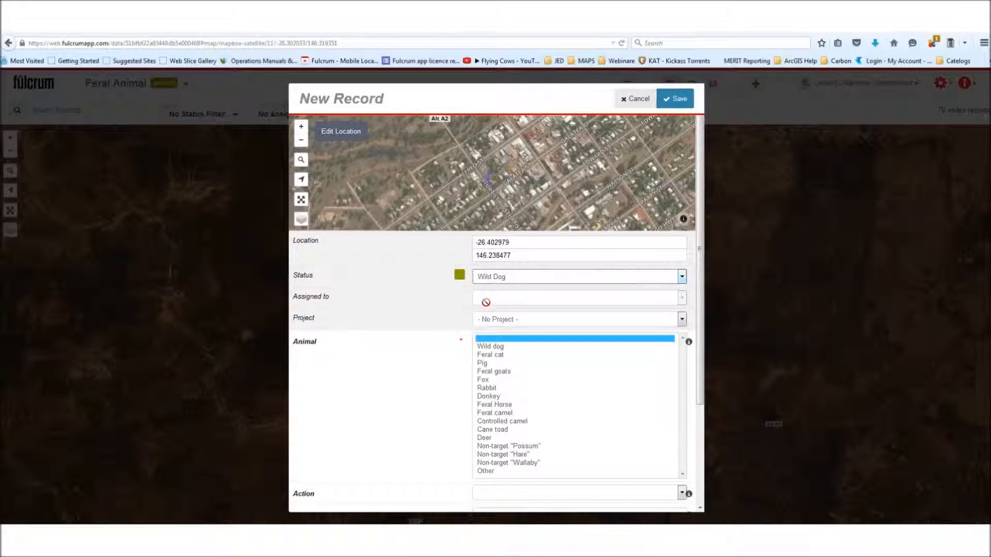
left_click(485, 347)
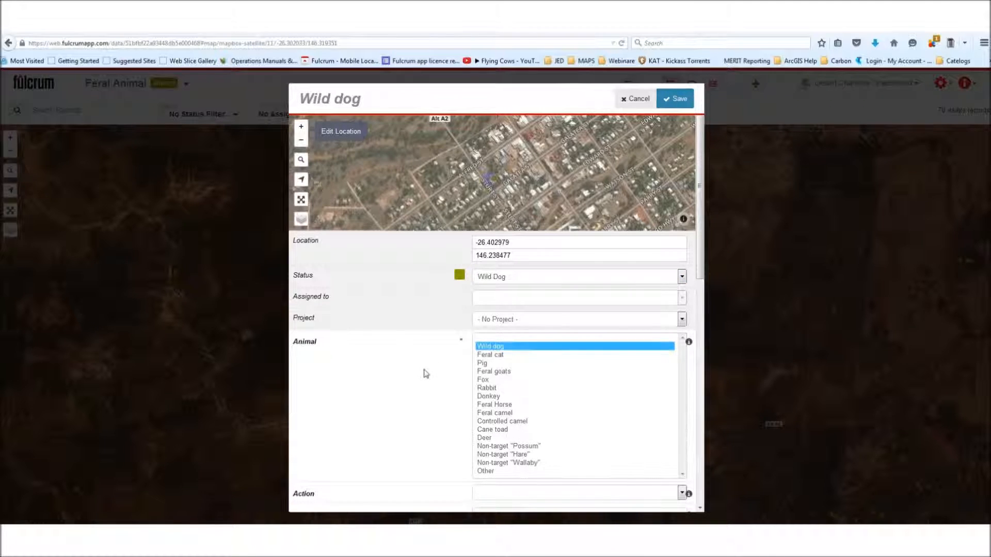
Set the wild dog record's action to Trapped and its actual number to 1.
scroll(423, 370, "down", 2)
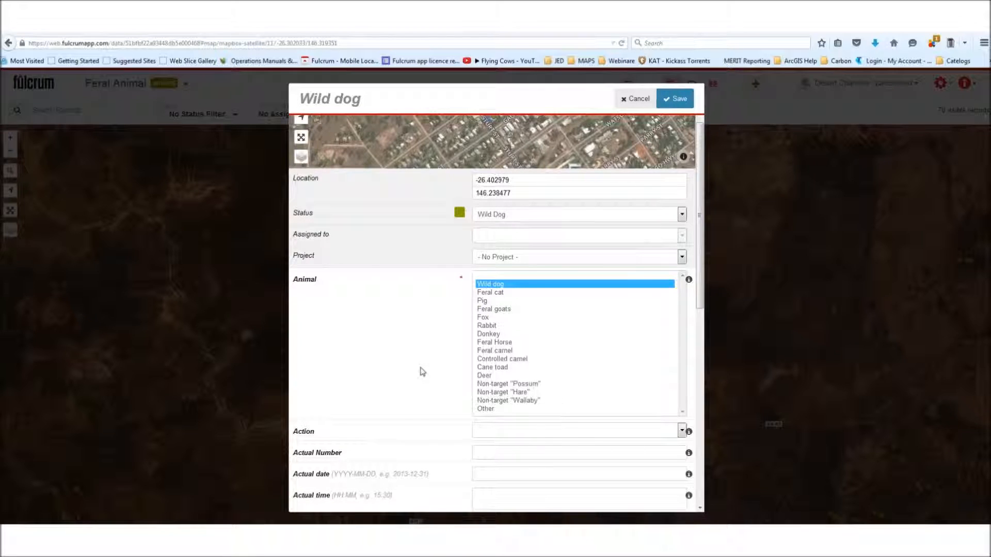
scroll(424, 370, "down", 2)
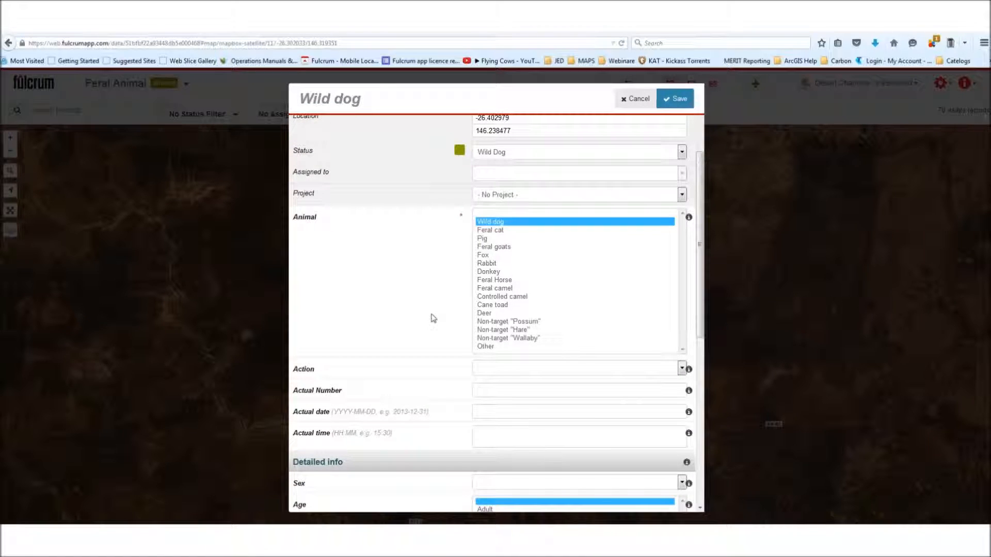
left_click(599, 369)
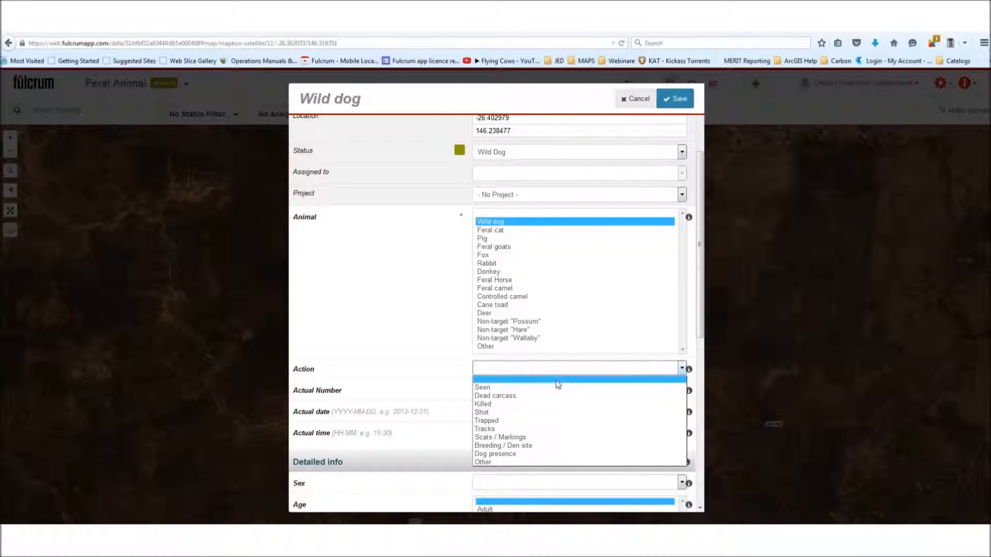
left_click(495, 420)
left_click(484, 390)
type("1")
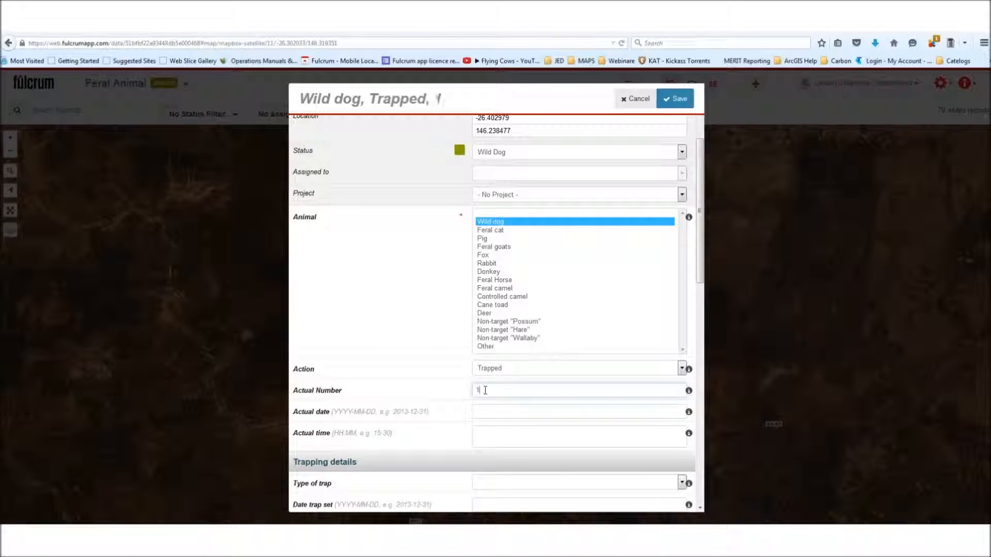
In the trapping details, set the type of trap to BR5 and the lure used to Dog Urine.
scroll(400, 356, "down", 3)
left_click(501, 358)
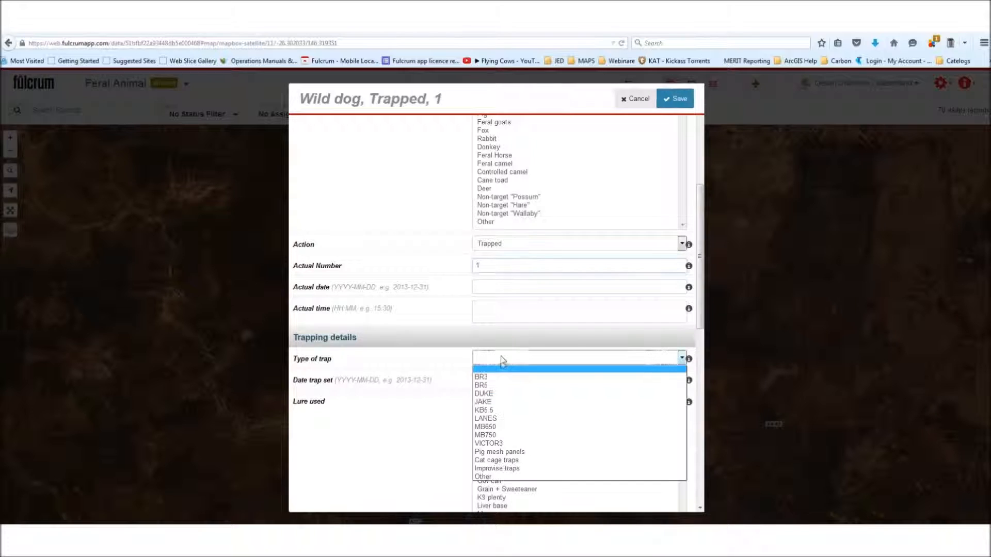
left_click(493, 384)
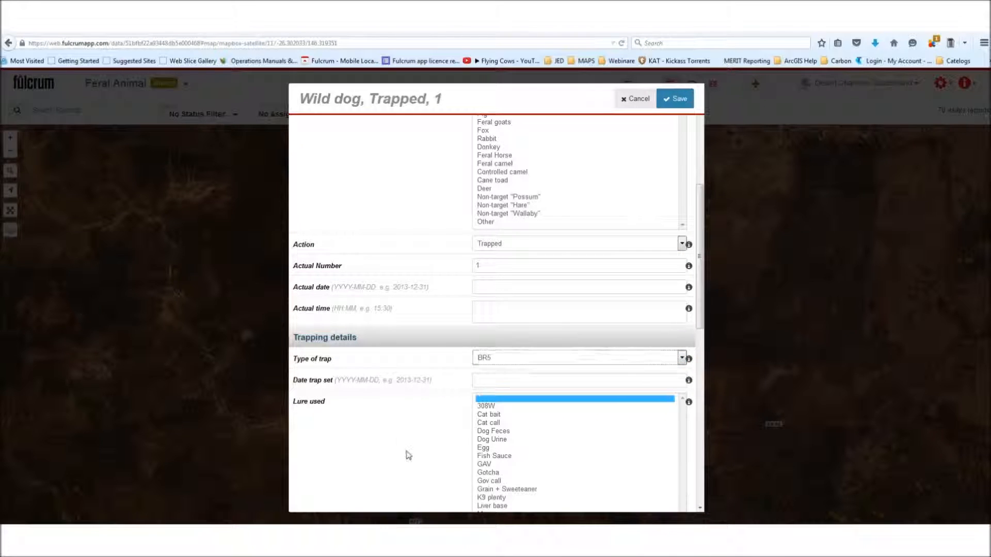
left_click(486, 439)
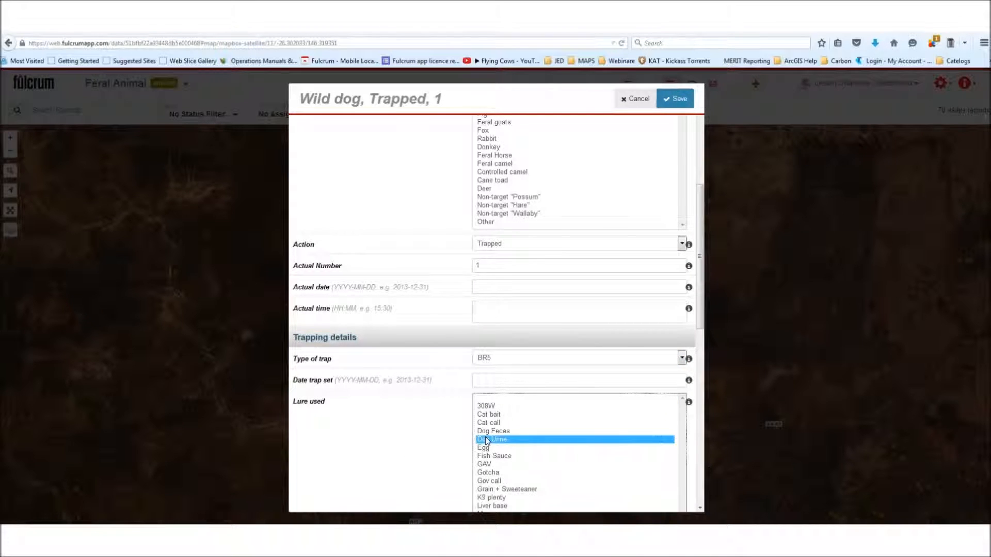
In the detailed info, set the dog's sex to Male and its age to Adult.
scroll(431, 423, "down", 4)
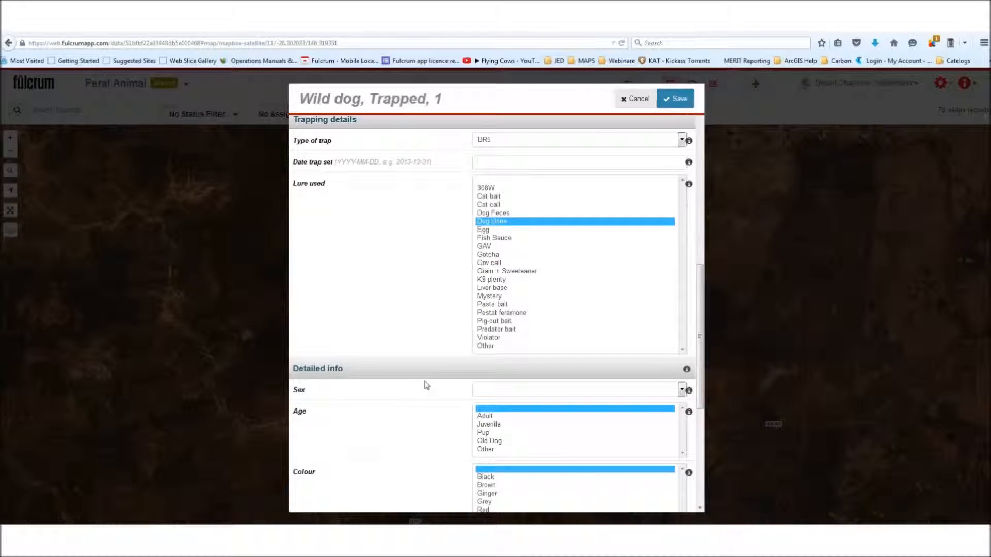
left_click(481, 388)
left_click(487, 409)
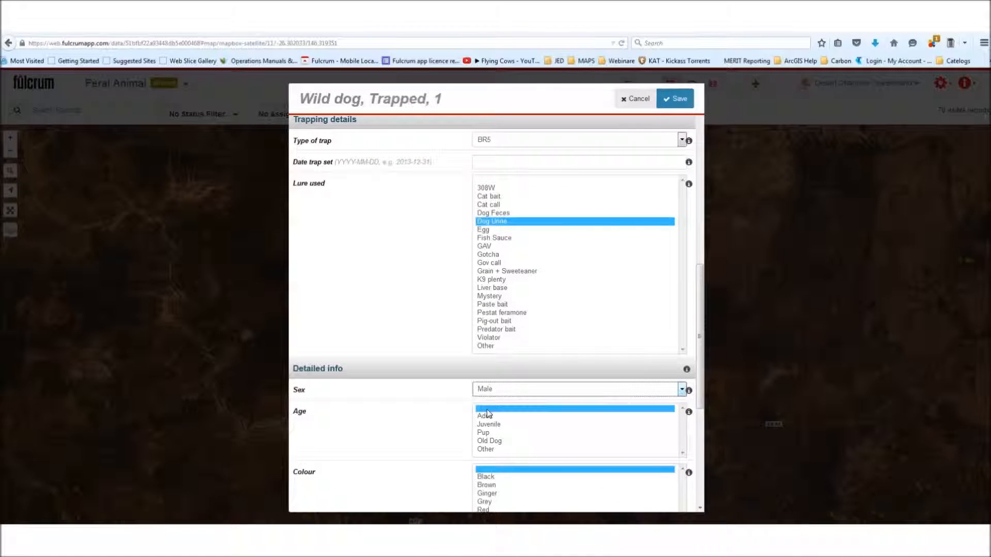
left_click(490, 416)
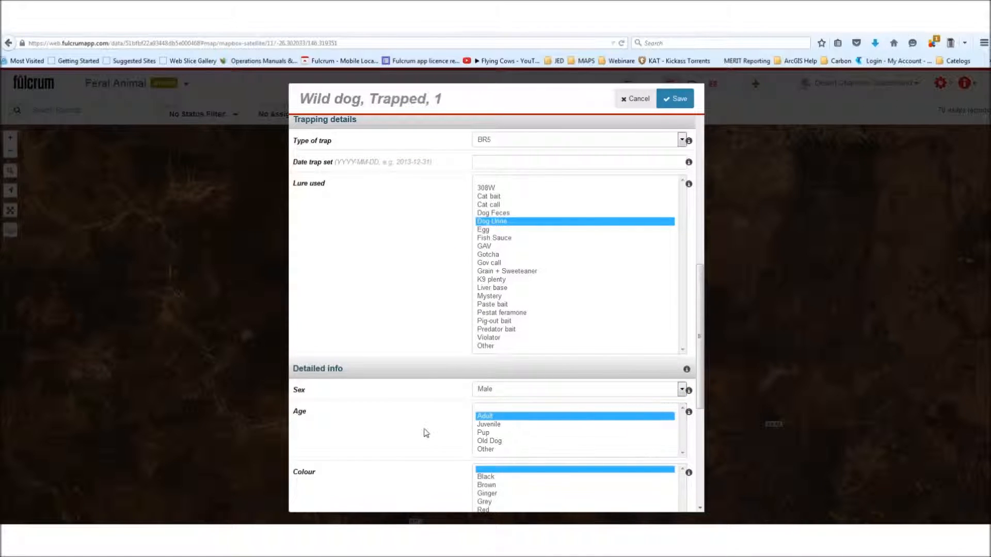
Set the dog's colour to Black and its body condition to Fair.
scroll(422, 412, "down", 3)
left_click(487, 322)
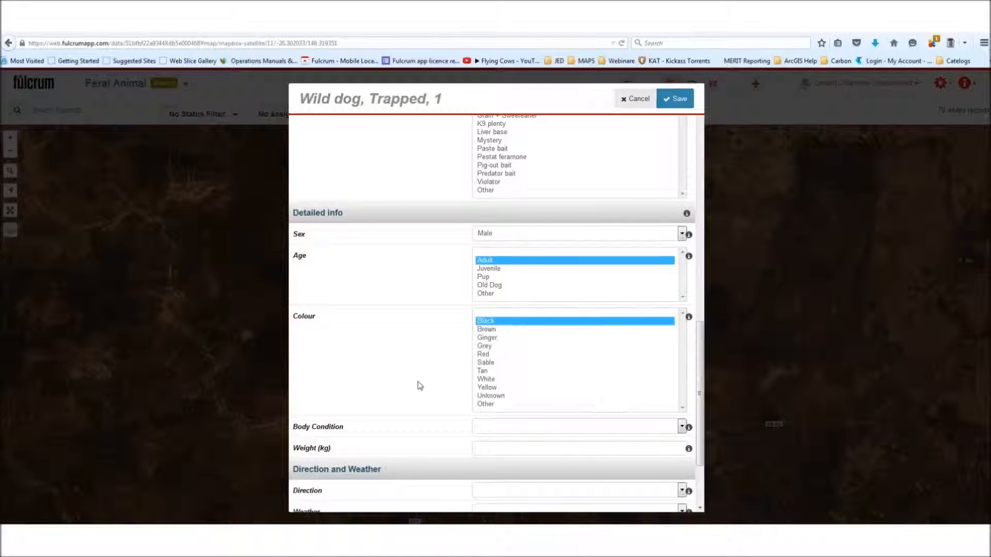
scroll(418, 382, "down", 3)
left_click(500, 326)
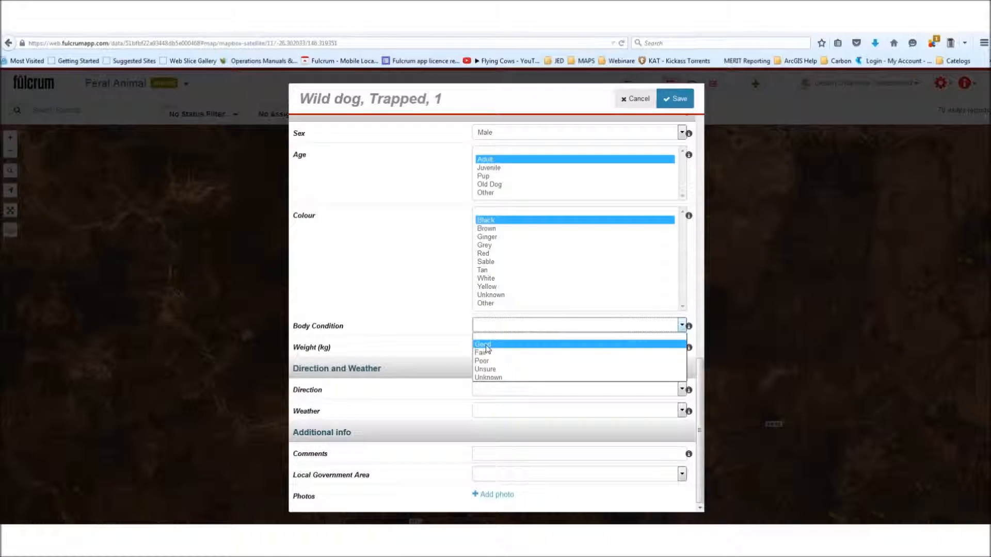
left_click(482, 350)
left_click(427, 344)
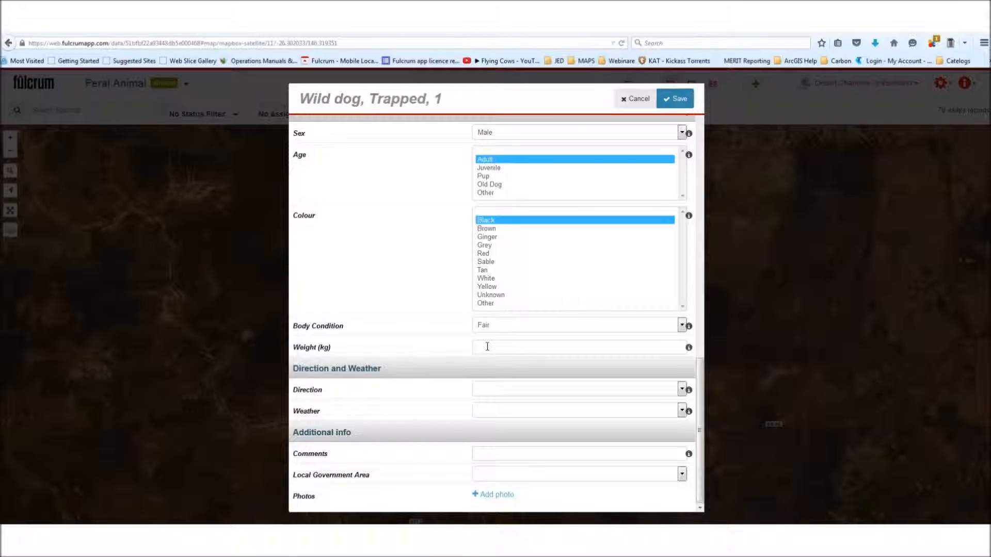
Set the weather to Hot and Dry and enter the comment "Test please delete".
left_click(496, 413)
left_click(497, 446)
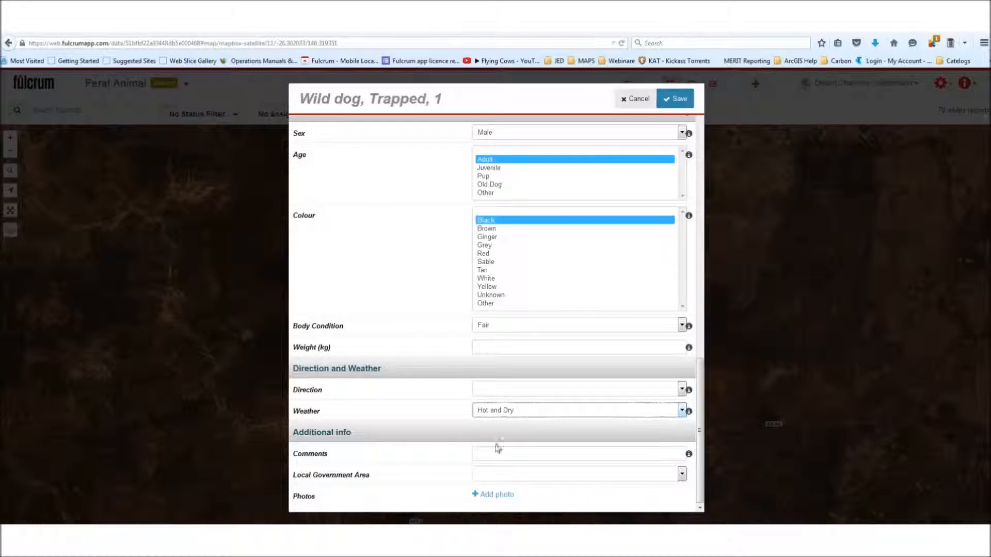
left_click(495, 454)
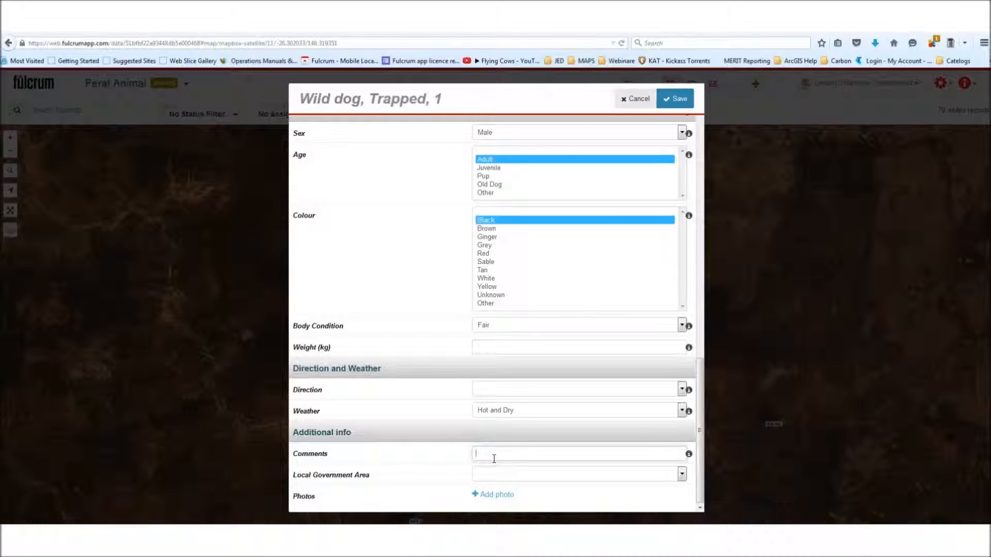
type("Tes")
type("t please delete")
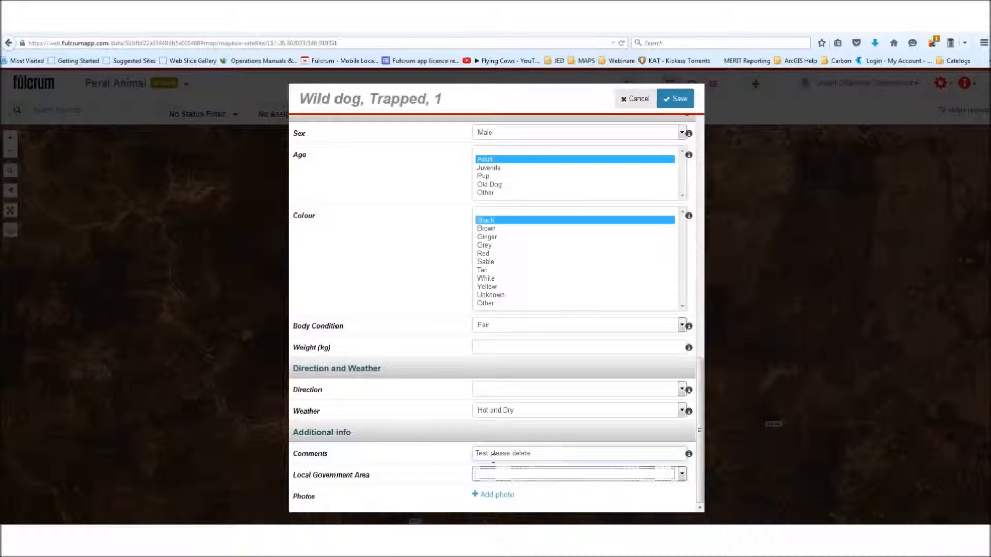
Set the local government area to MURWEH SHIRE, and save and close the new record.
left_click(682, 474)
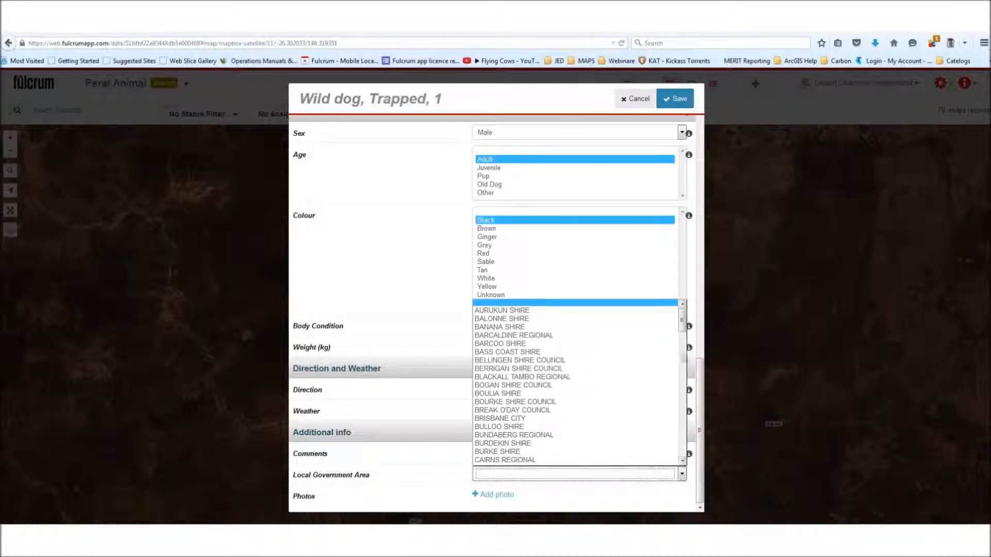
left_click_drag(682, 322, 682, 402)
left_click(537, 398)
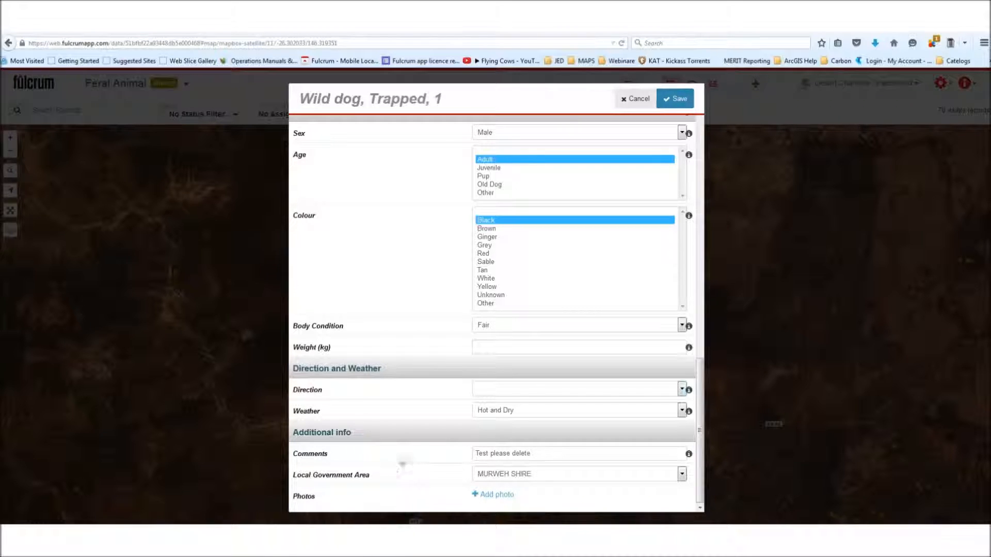
left_click(680, 102)
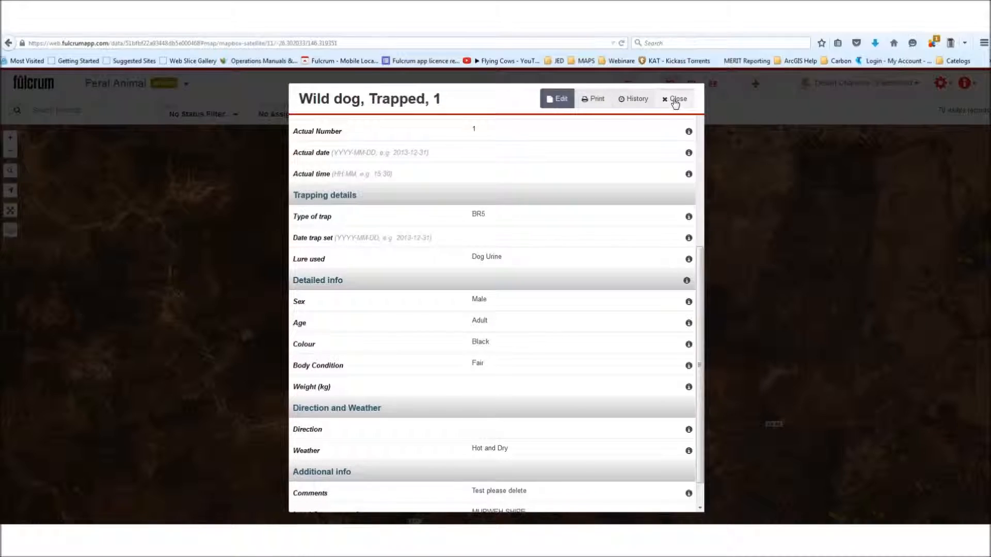
left_click(675, 100)
Locate the new trapped wild dog record in Charleville on the map, review its details down to the photos field, and close it.
scroll(434, 429, "up", 4)
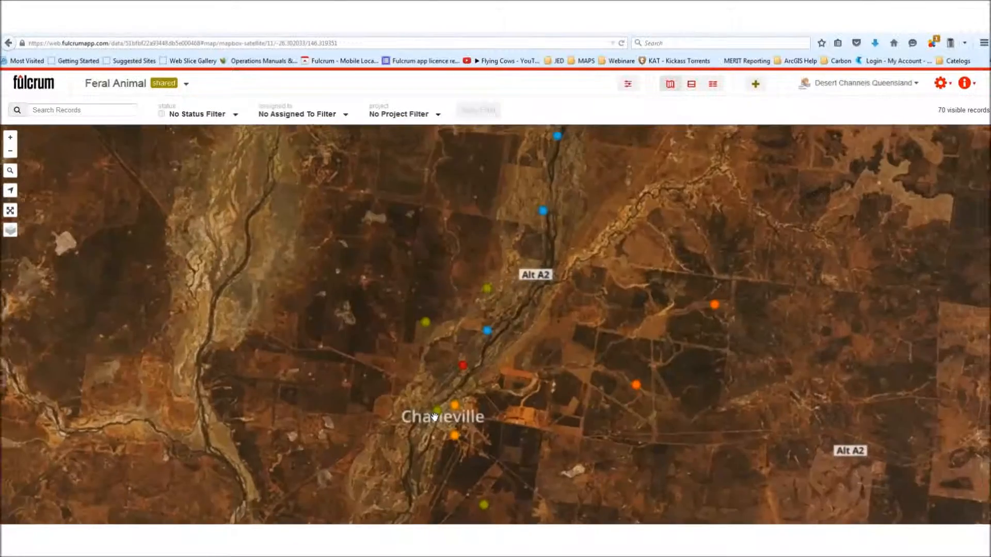
scroll(434, 417, "up", 2)
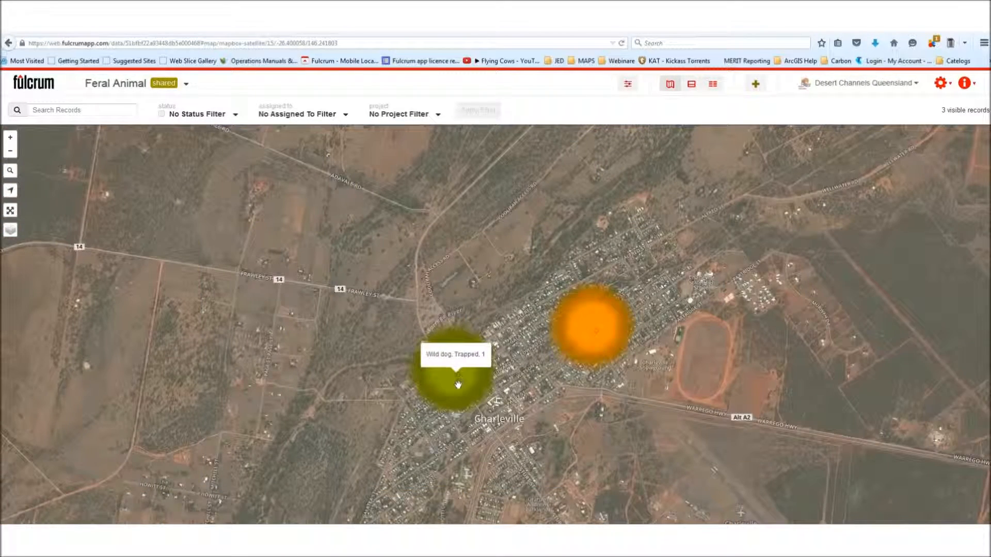
scroll(458, 382, "up", 2)
scroll(456, 379, "up", 3)
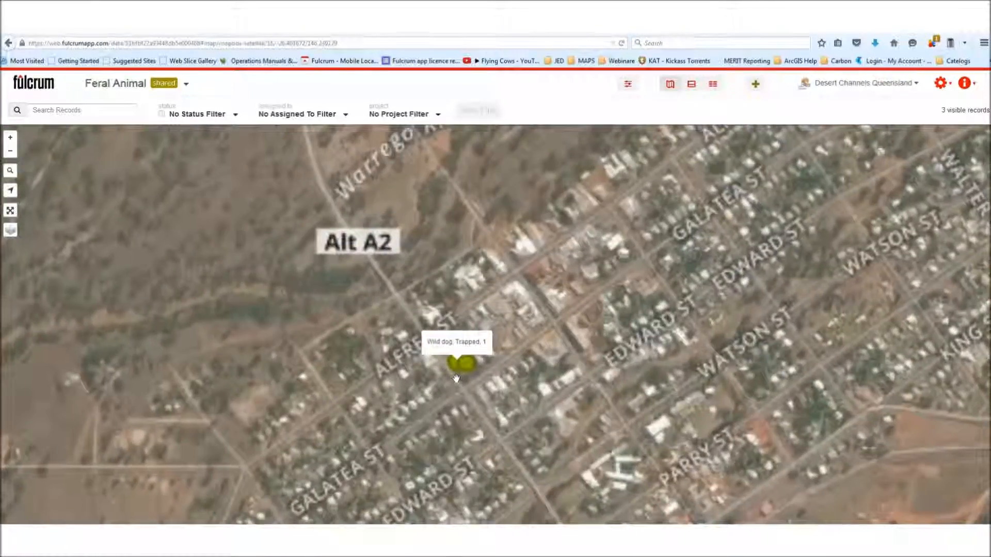
scroll(456, 356, "down", 1)
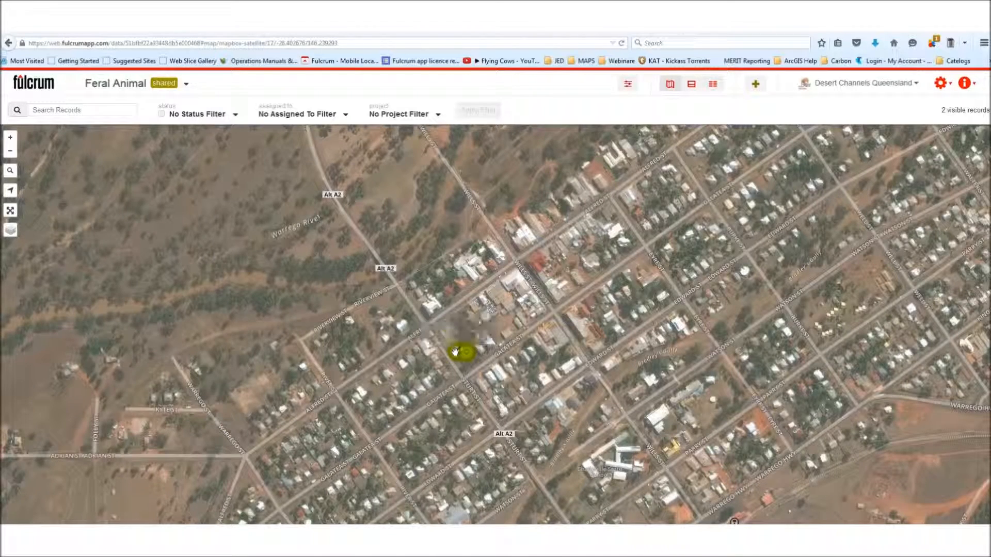
left_click(458, 355)
left_click_drag(700, 180, 701, 393)
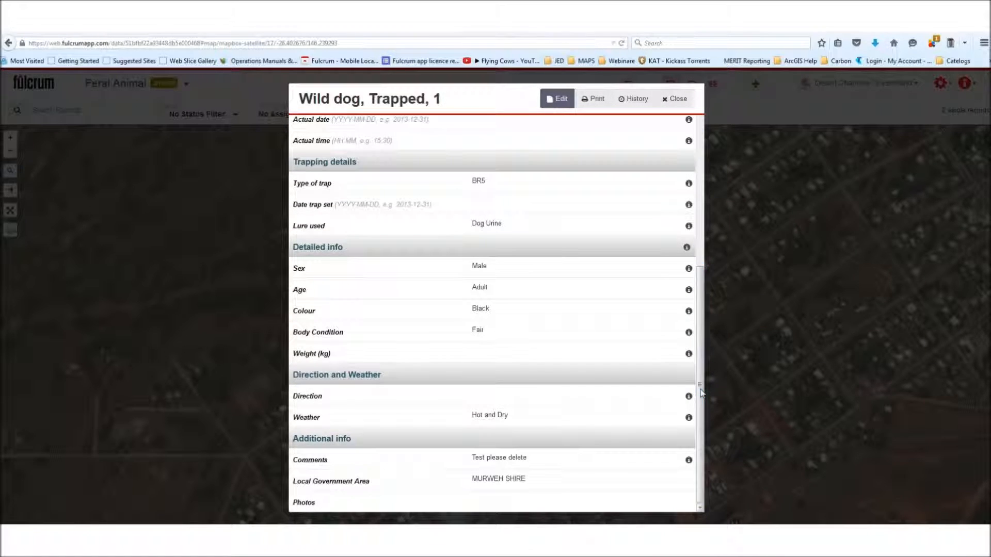
left_click(672, 106)
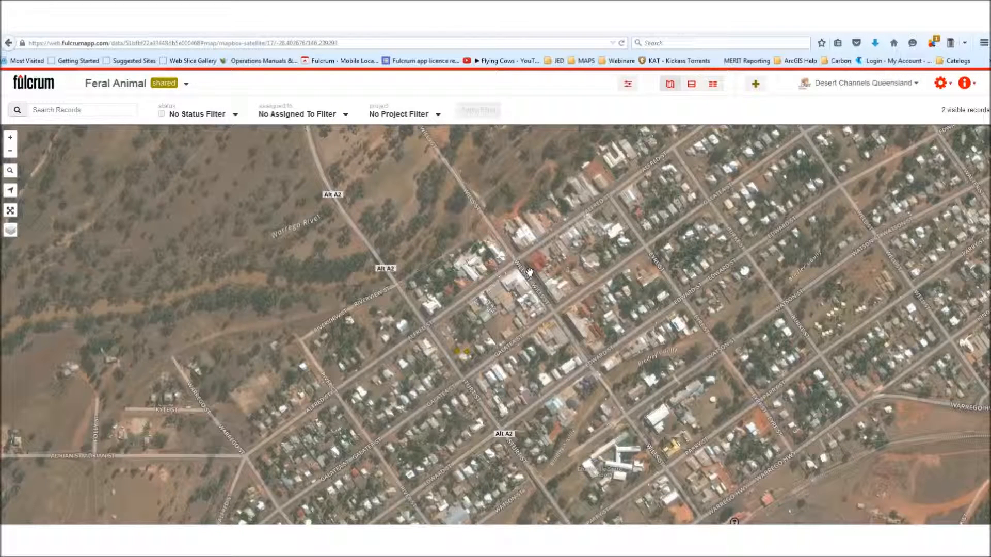